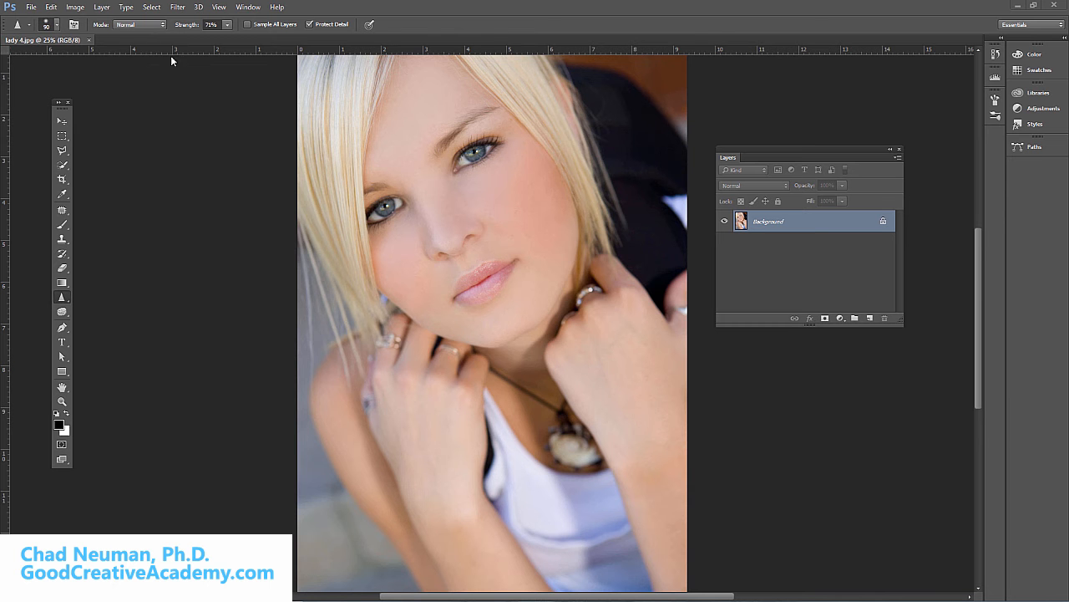
left_click(76, 8)
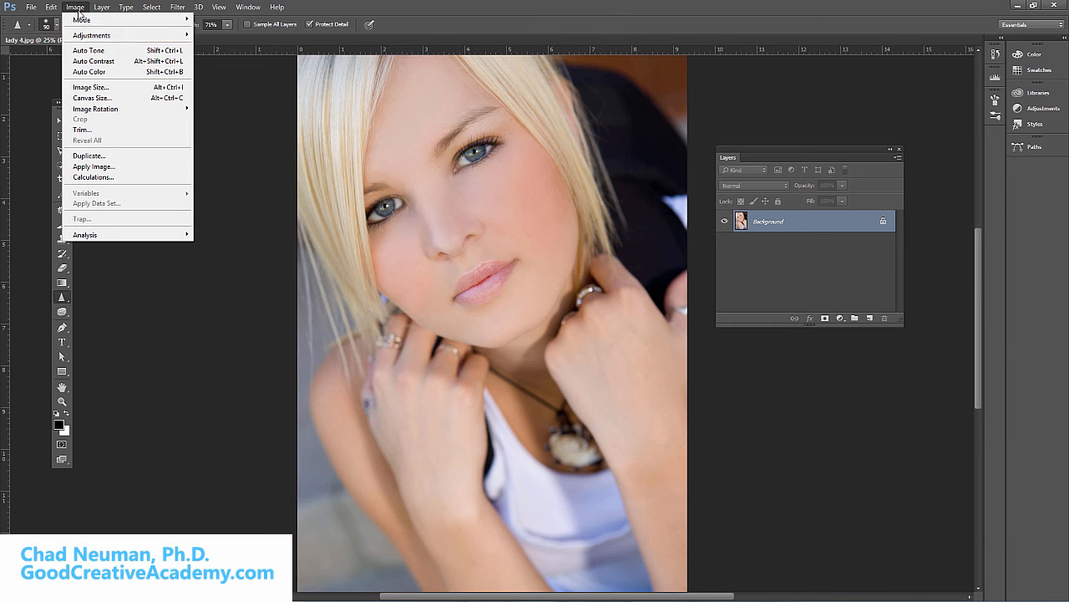
mouse_move(86, 34)
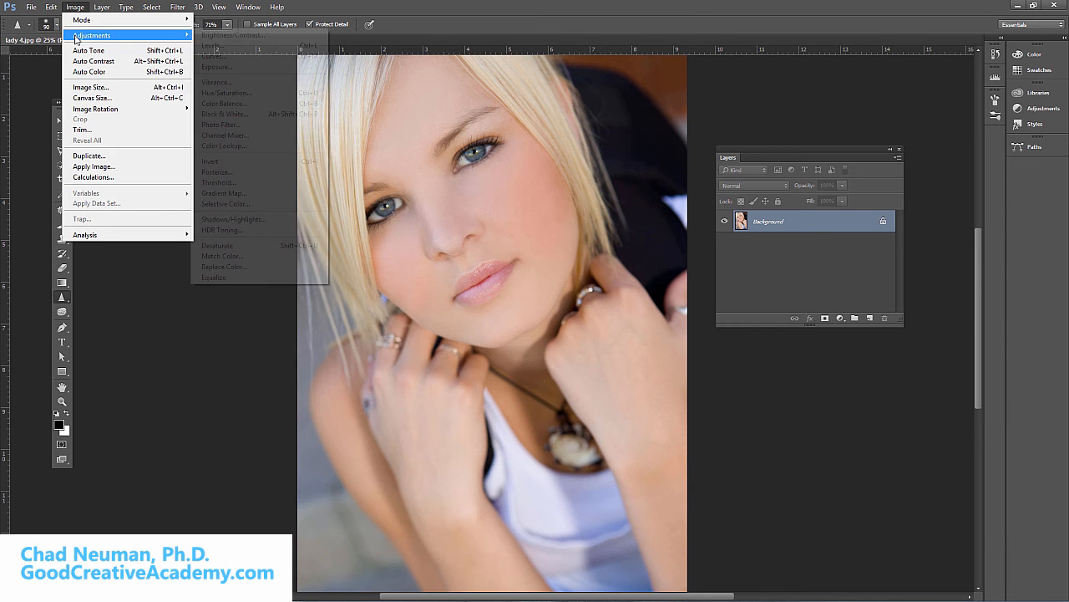
left_click(290, 38)
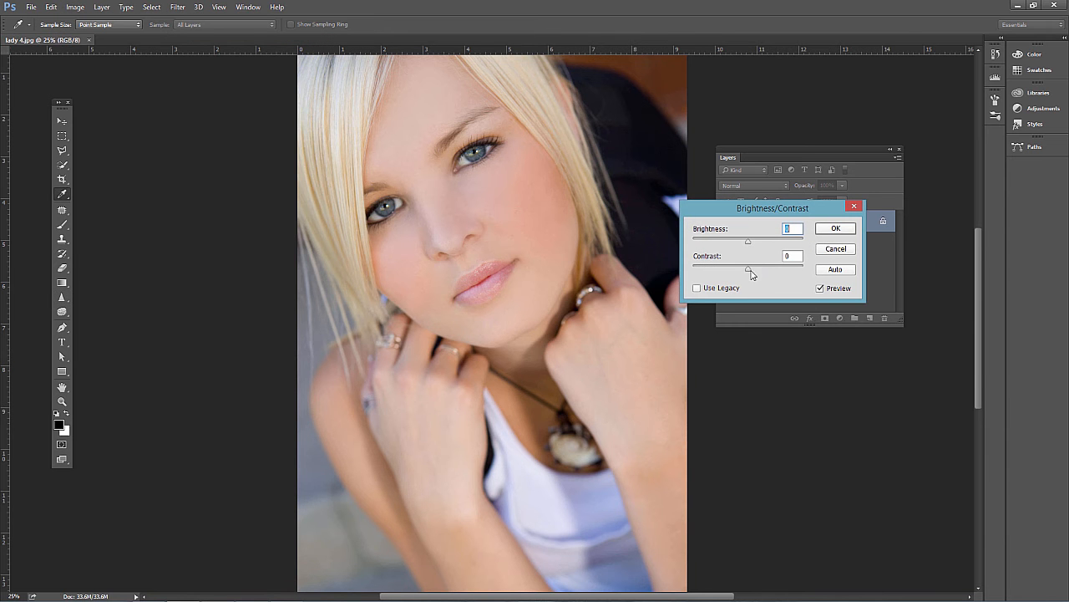
left_click_drag(750, 271, 795, 276)
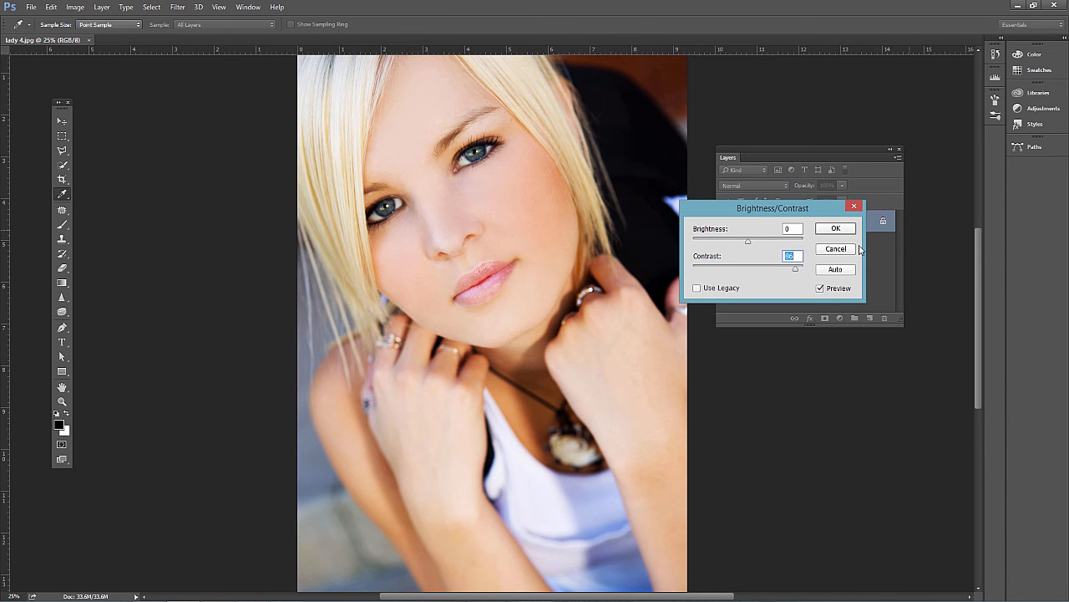
left_click_drag(796, 275, 682, 268)
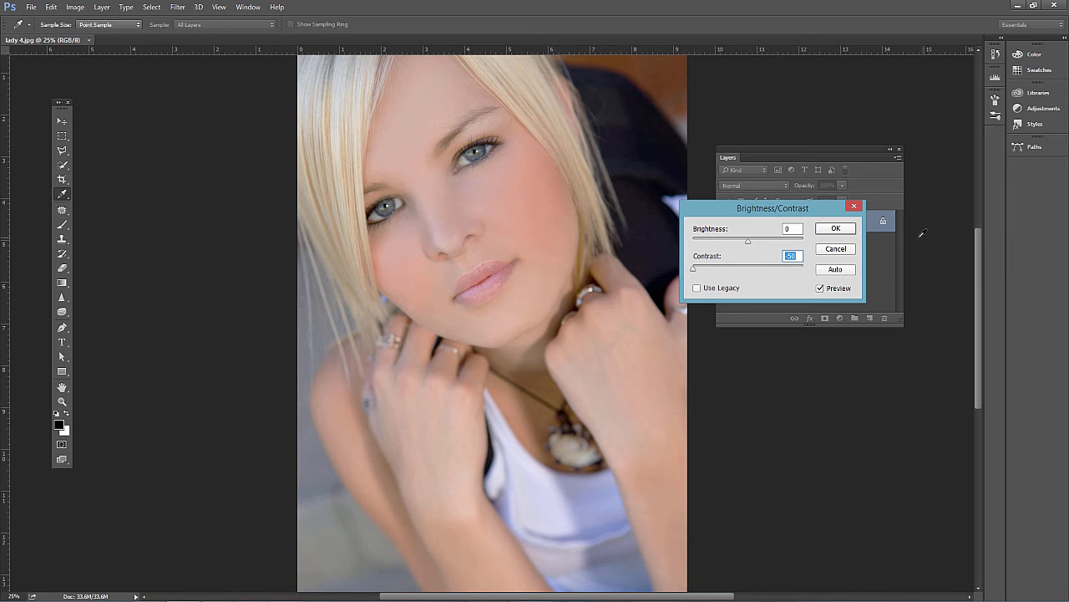
left_click(833, 249)
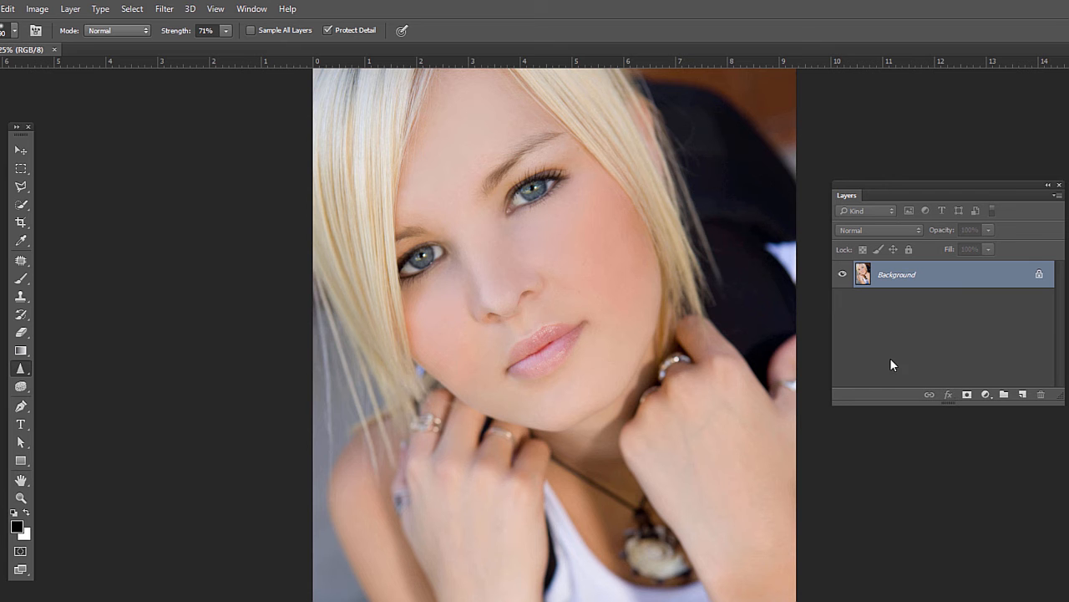
Duplicate the background layer and set the copy's blend mode to Soft Light.
key("ctrl+j")
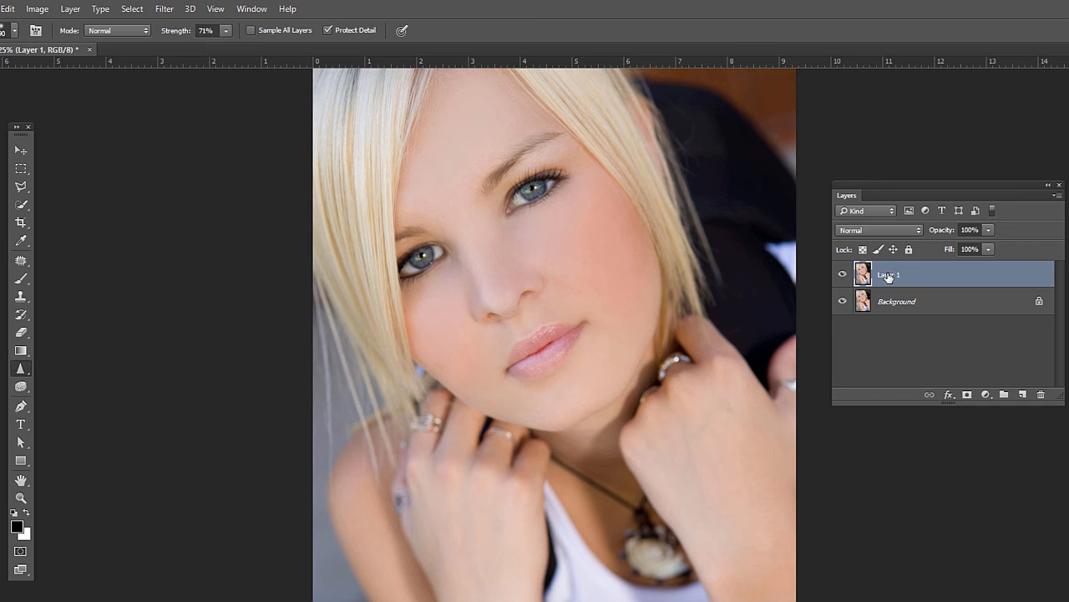
left_click(862, 229)
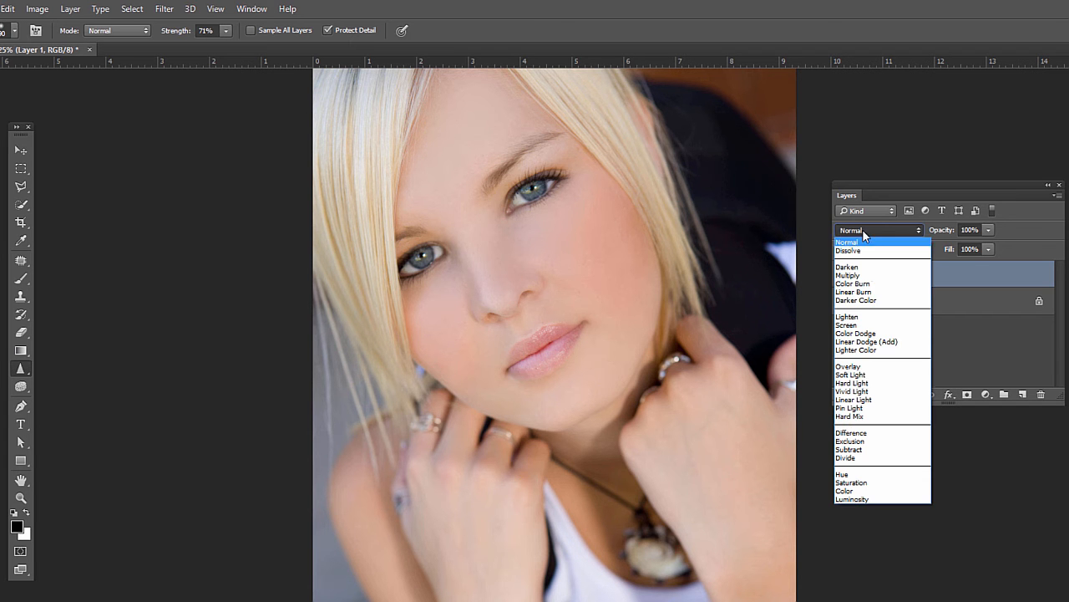
left_click(869, 374)
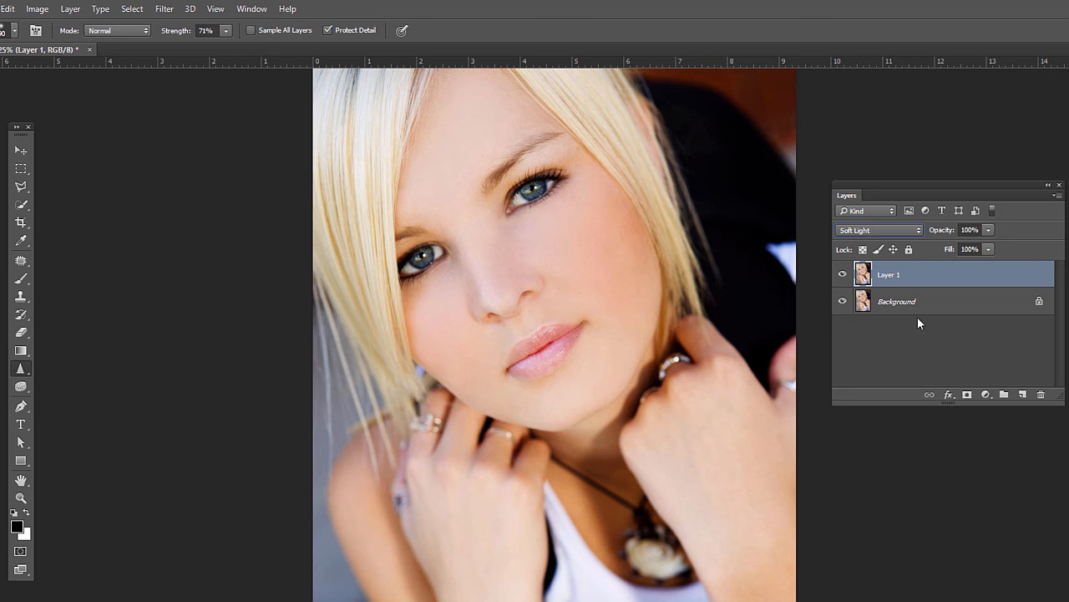
Try lowering the Soft Light layer's opacity to about 46%.
left_click(988, 230)
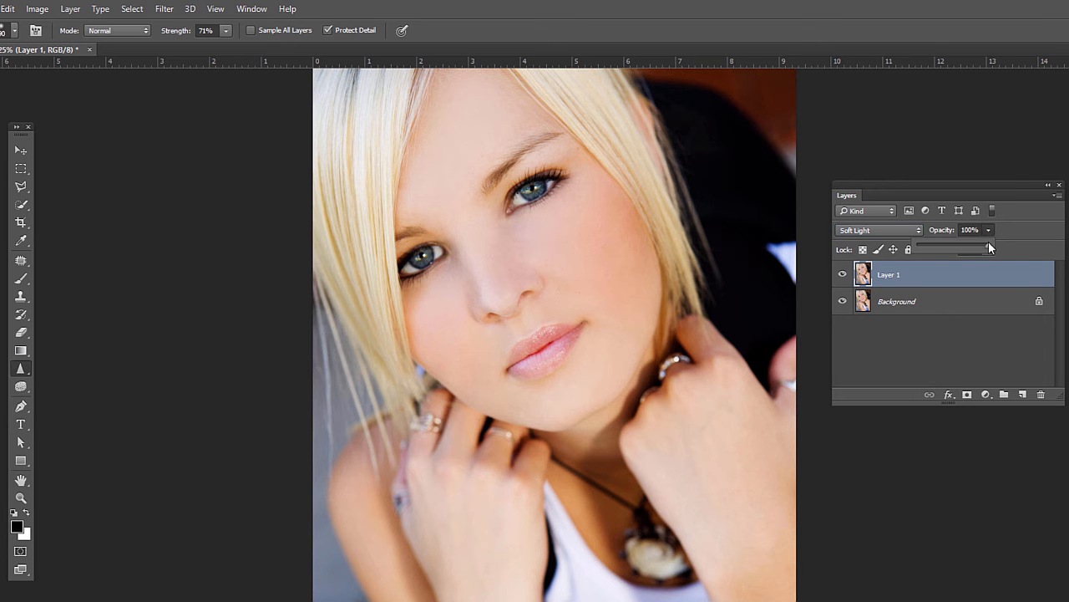
left_click_drag(974, 247, 947, 246)
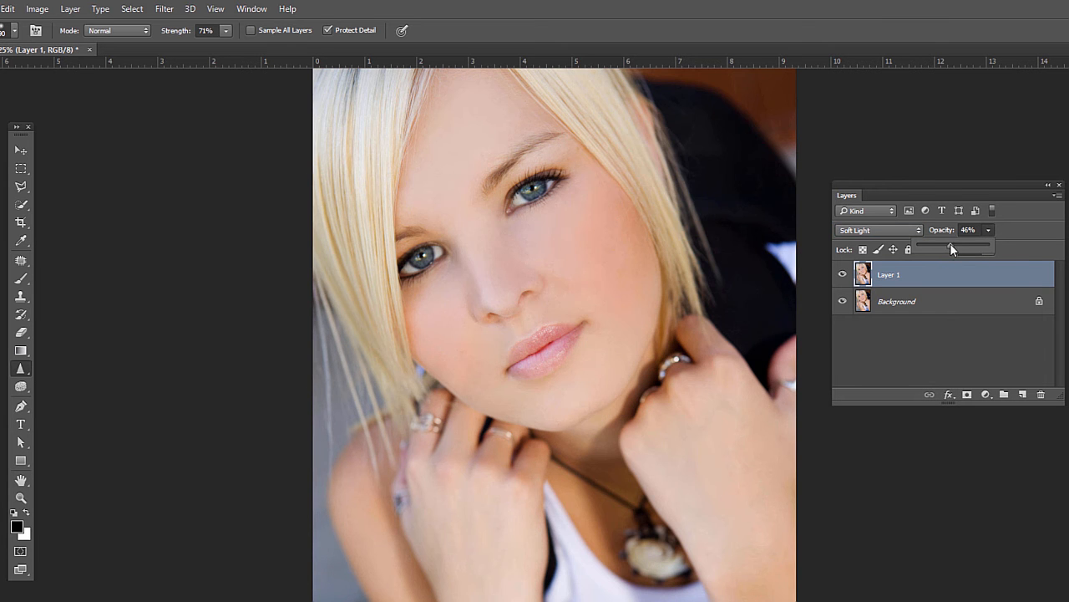
left_click(1015, 229)
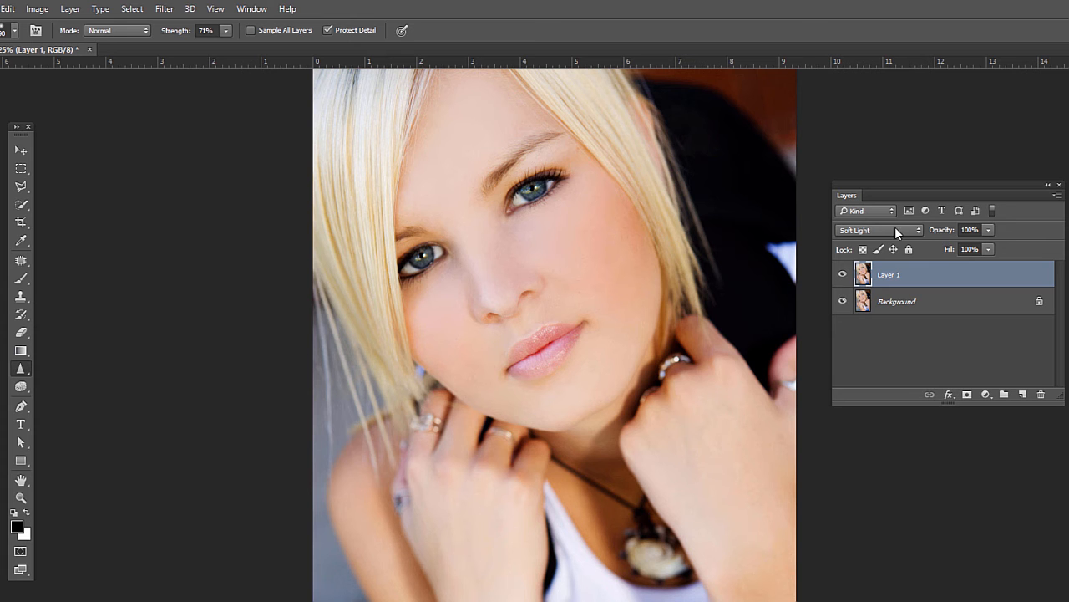
Add a black hide-all mask to Layer 1 and choose the Brush tool with a soft round tip.
left_click(966, 394, "alt")
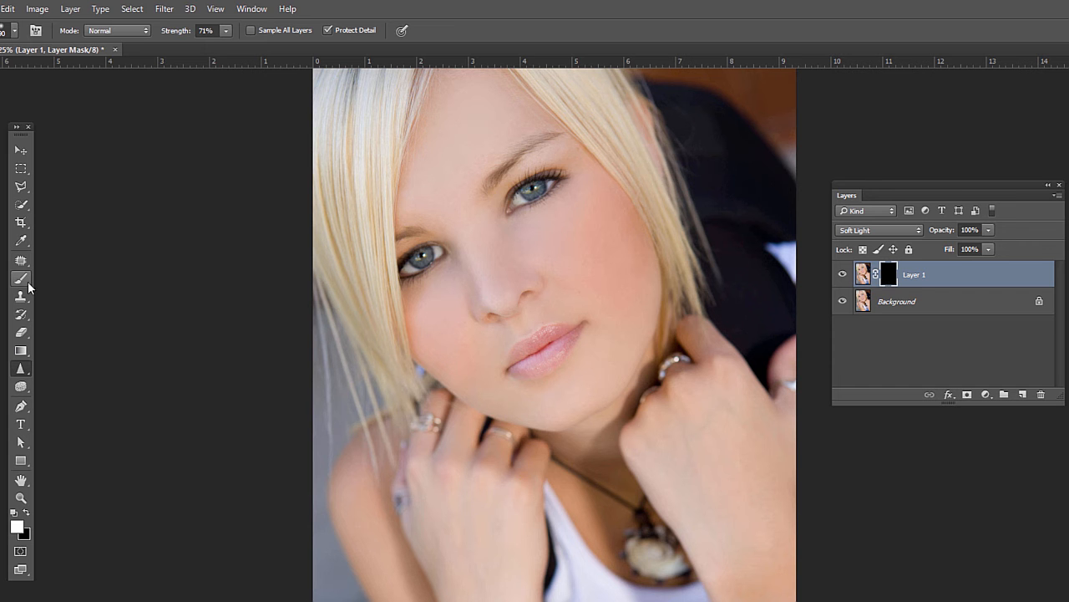
left_click_drag(21, 283, 48, 282)
left_click(8, 34)
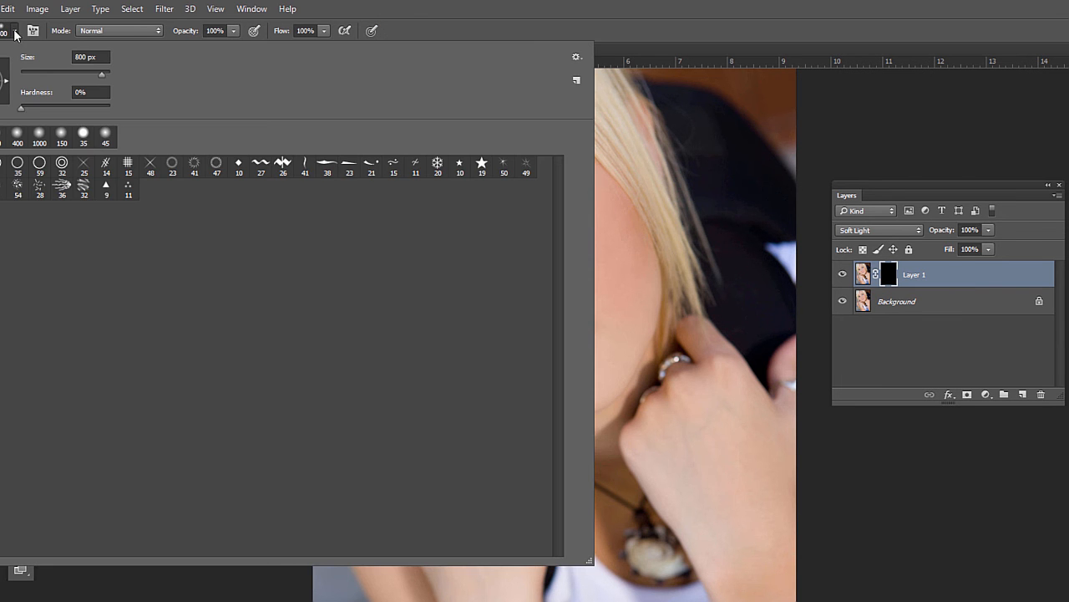
left_click(60, 142)
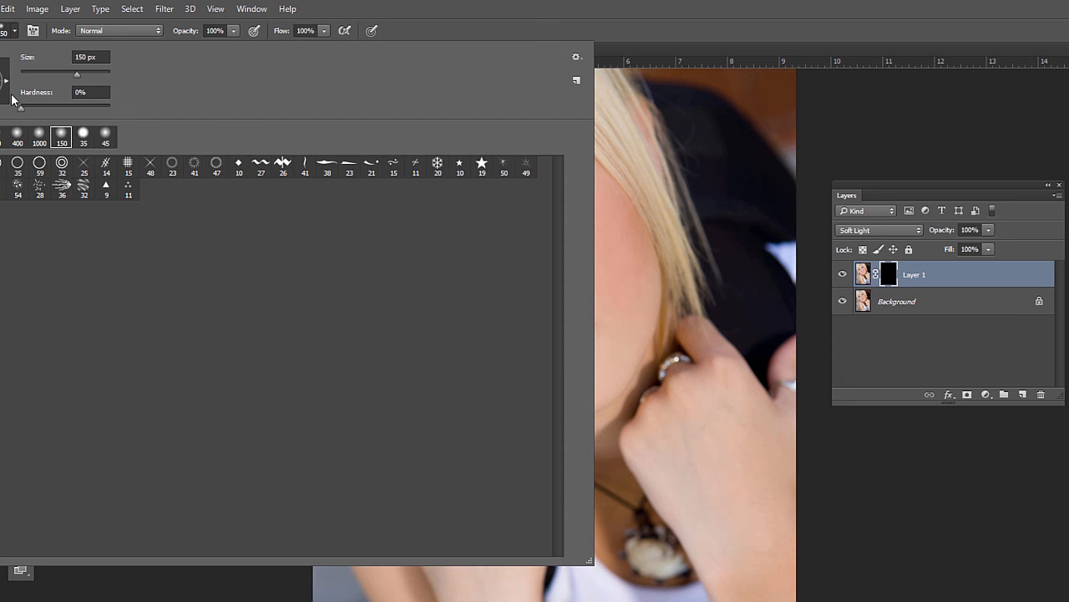
left_click(15, 35)
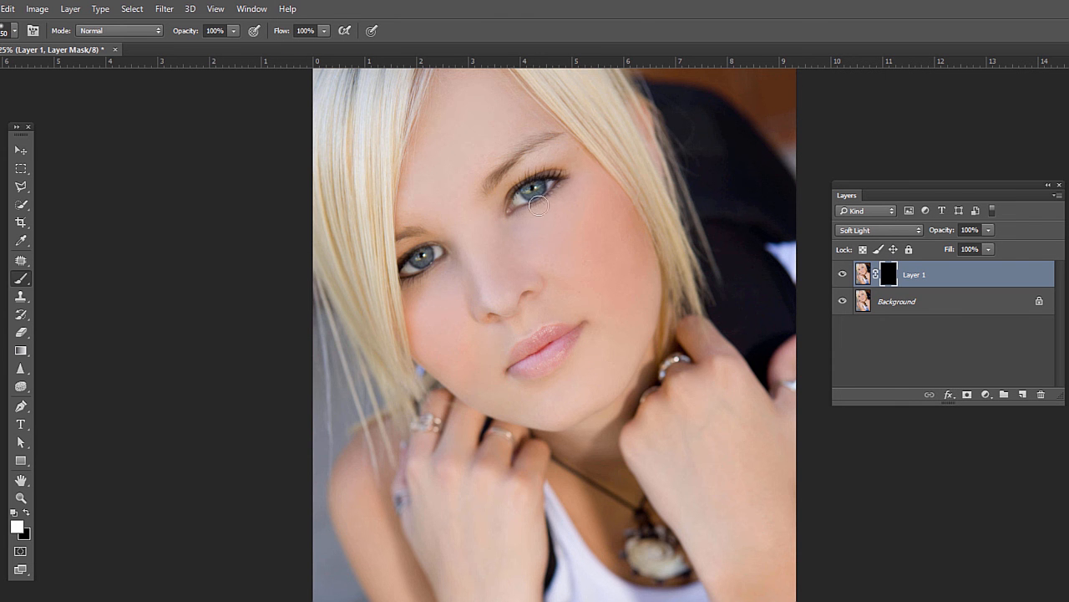
Paint white on the mask over both irises with a small brush.
key("bracketright")
key("bracketright")
key("bracketleft")
left_click_drag(535, 191, 536, 189)
left_click_drag(417, 255, 420, 256)
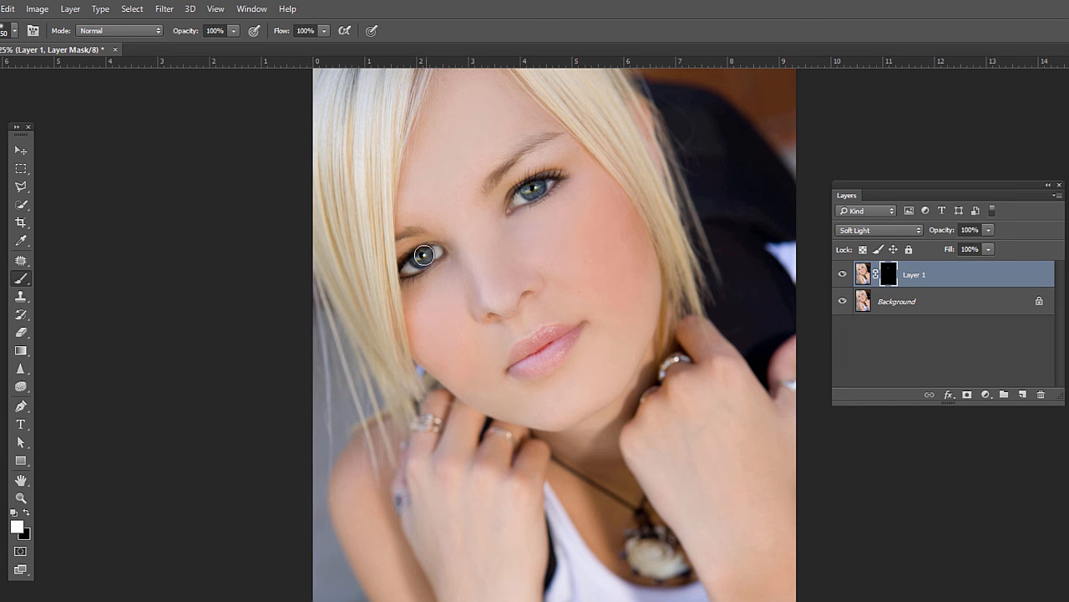
Enlarge the brush and paint white on the mask over the hair on both sides of the face.
key("bracketright")
key("bracketright")
key("bracketright")
key("bracketright")
key("bracketright")
mouse_move(371, 95)
left_mouse_down()
mouse_move(350, 169)
mouse_move(351, 243)
left_mouse_up()
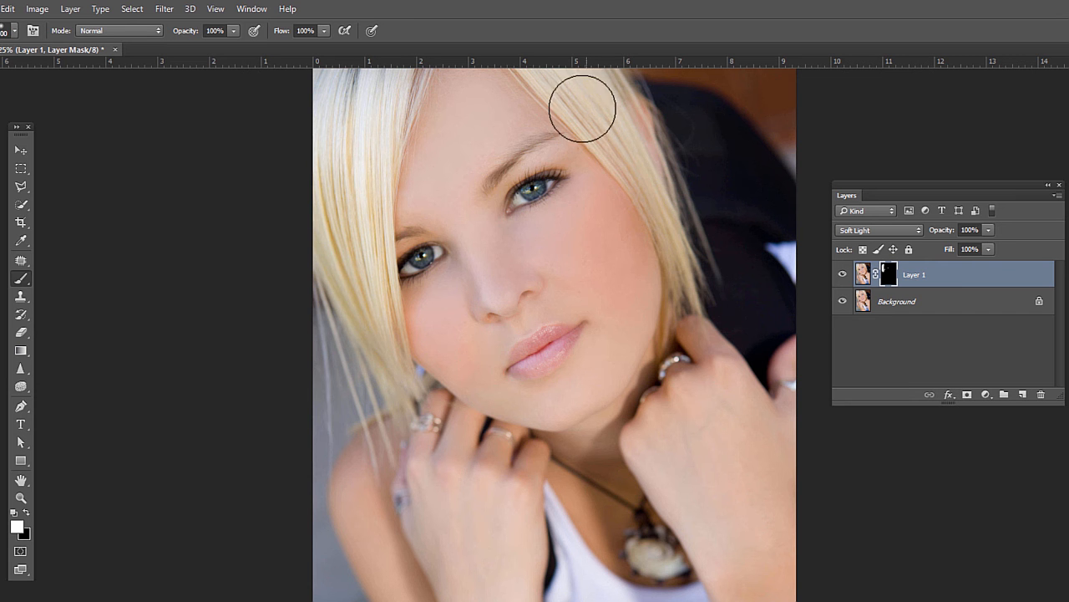
mouse_move(582, 105)
left_mouse_down()
mouse_move(678, 220)
mouse_move(715, 289)
left_mouse_up()
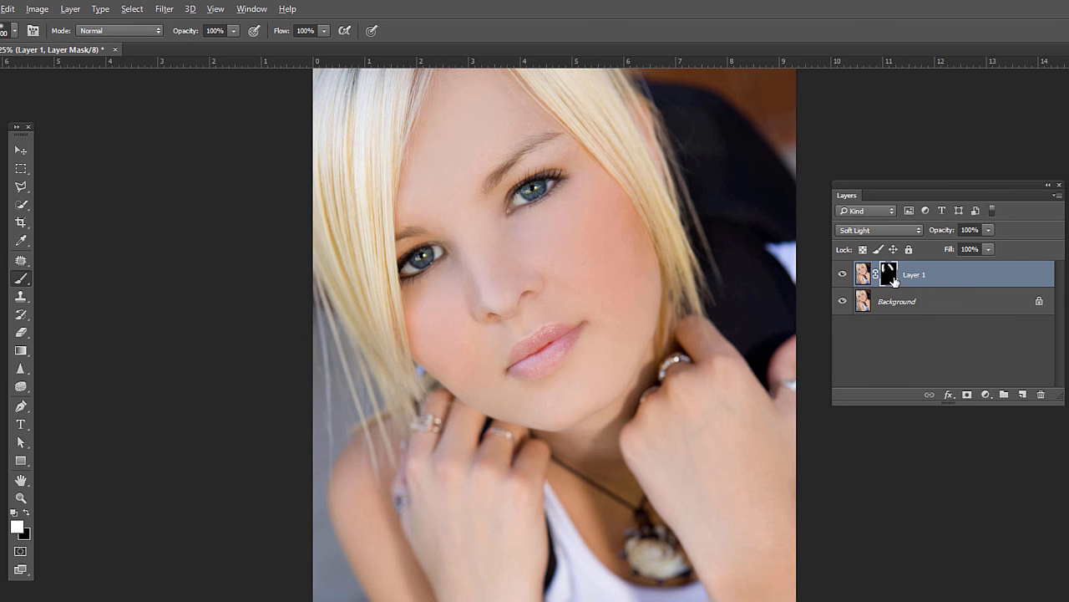
Preview the layer mask on its own, return to the image, and delete Layer 1.
left_click(889, 275, "alt")
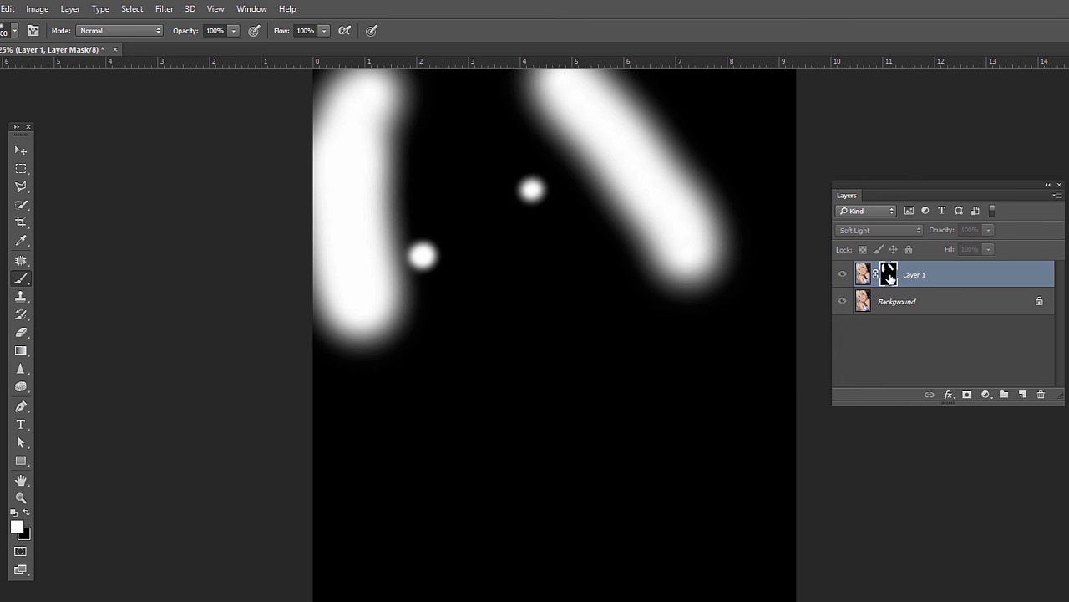
left_click(889, 276, "alt")
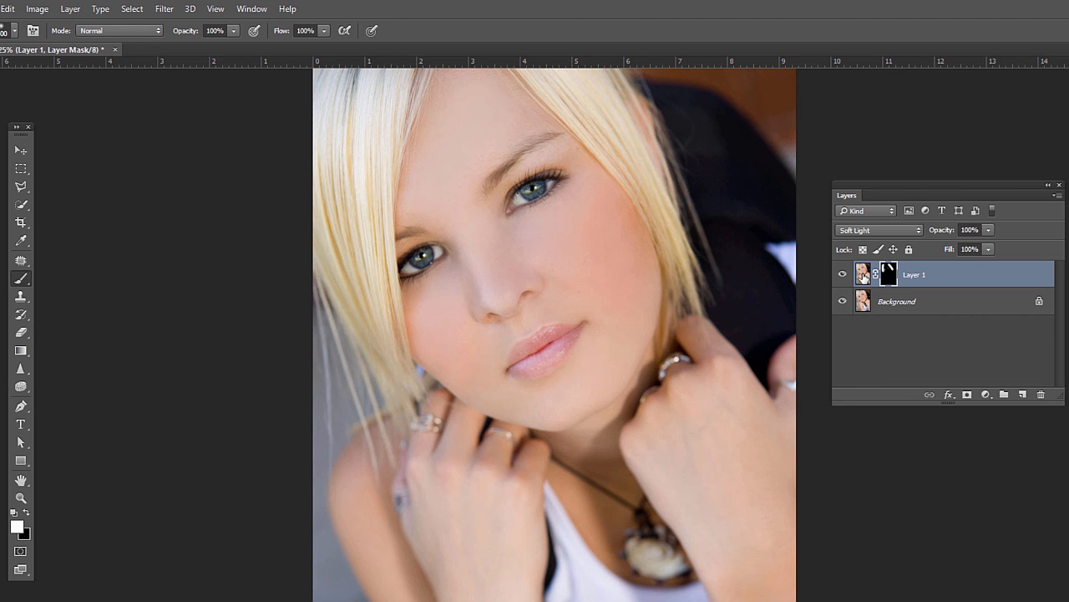
mouse_move(865, 285)
left_mouse_down()
mouse_move(1007, 352)
mouse_move(1042, 392)
left_mouse_up()
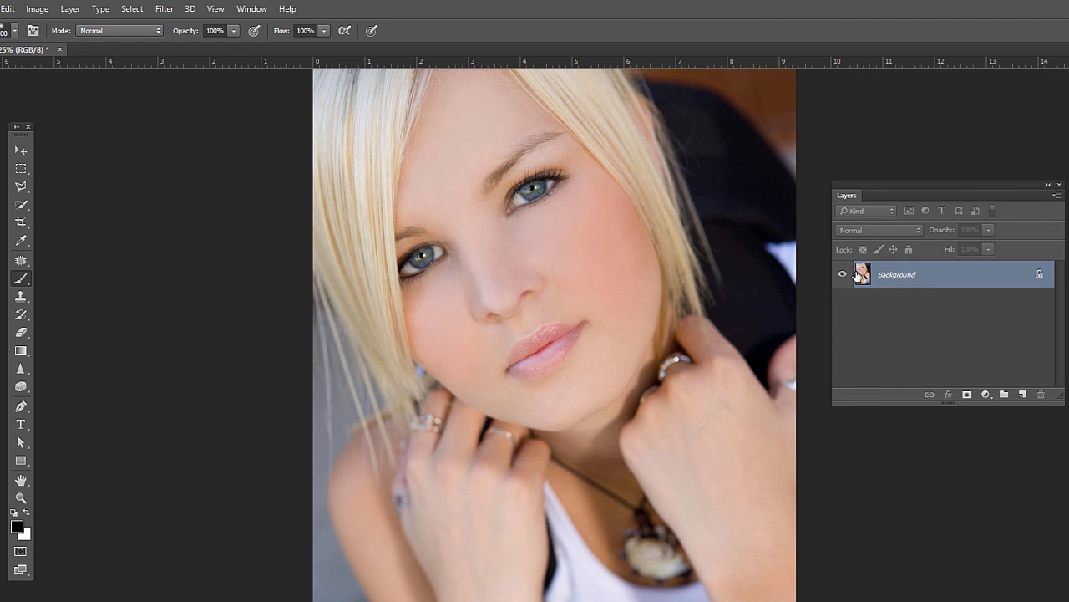
Duplicate the background layer and add a Curves adjustment layer above it.
key("ctrl+j")
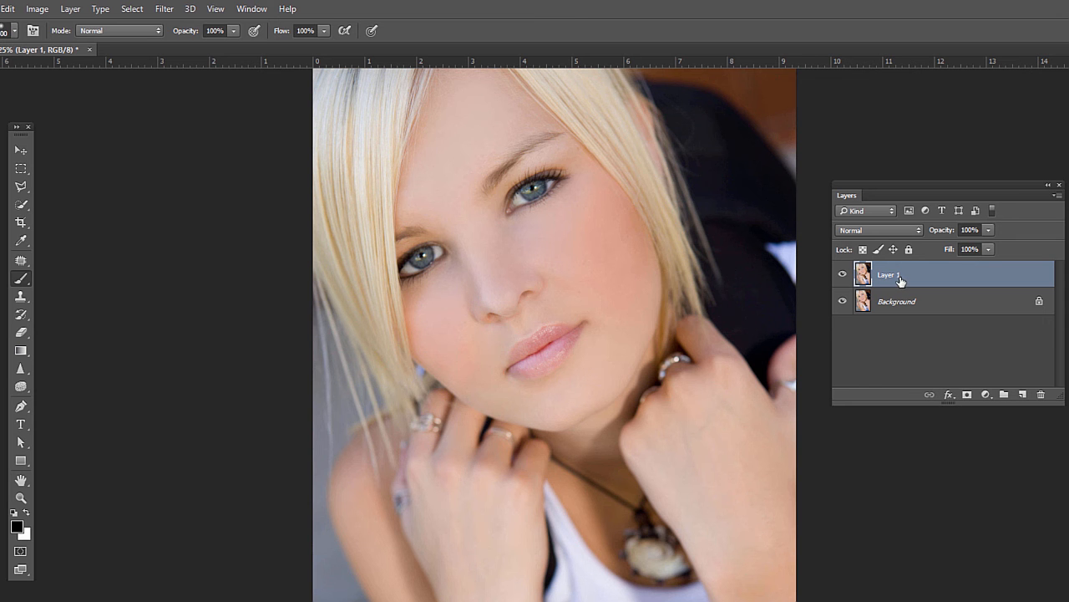
left_click(986, 395)
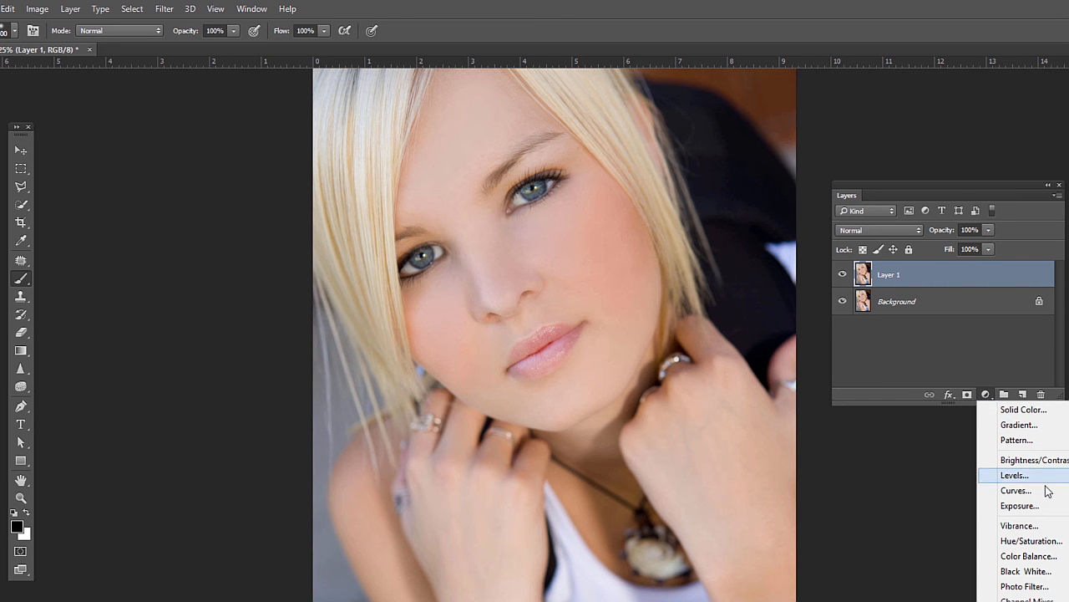
left_click(1019, 491)
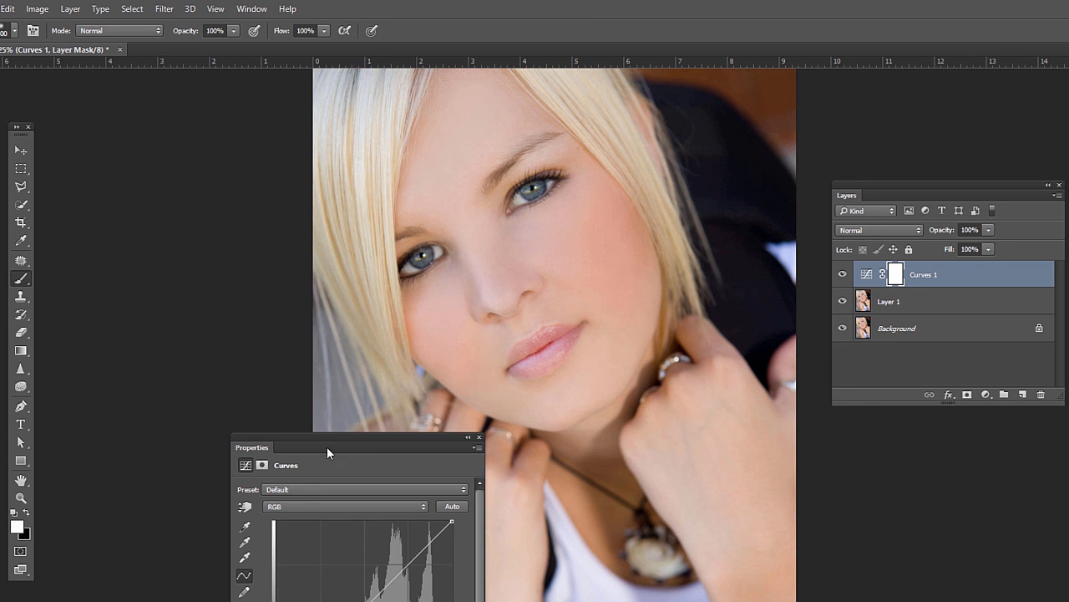
left_click_drag(326, 446, 185, 163)
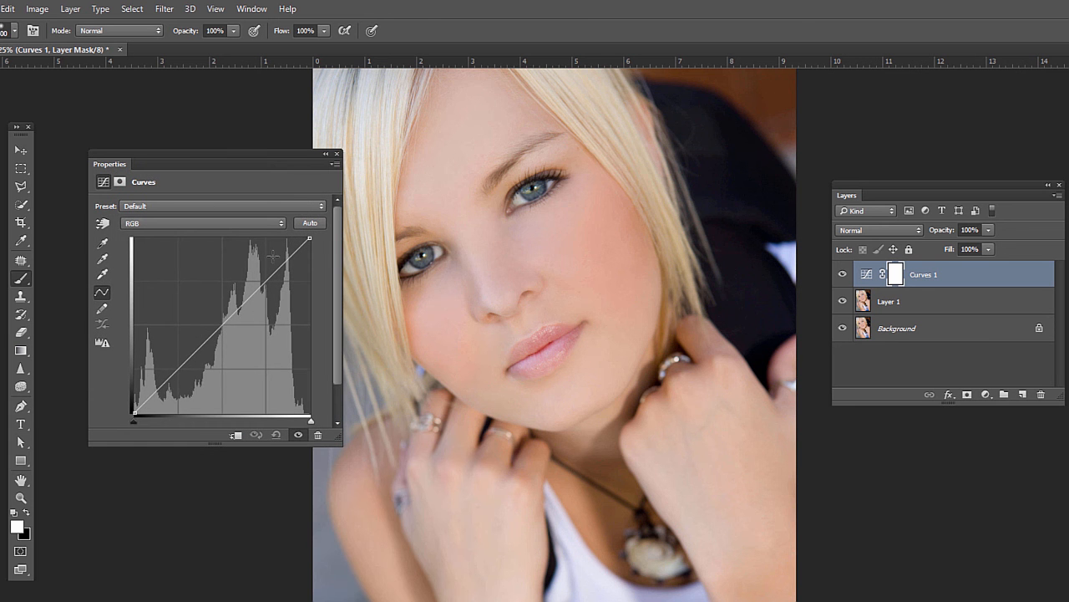
Apply the Strong Contrast (RGB) preset to the Curves adjustment.
left_click(148, 206)
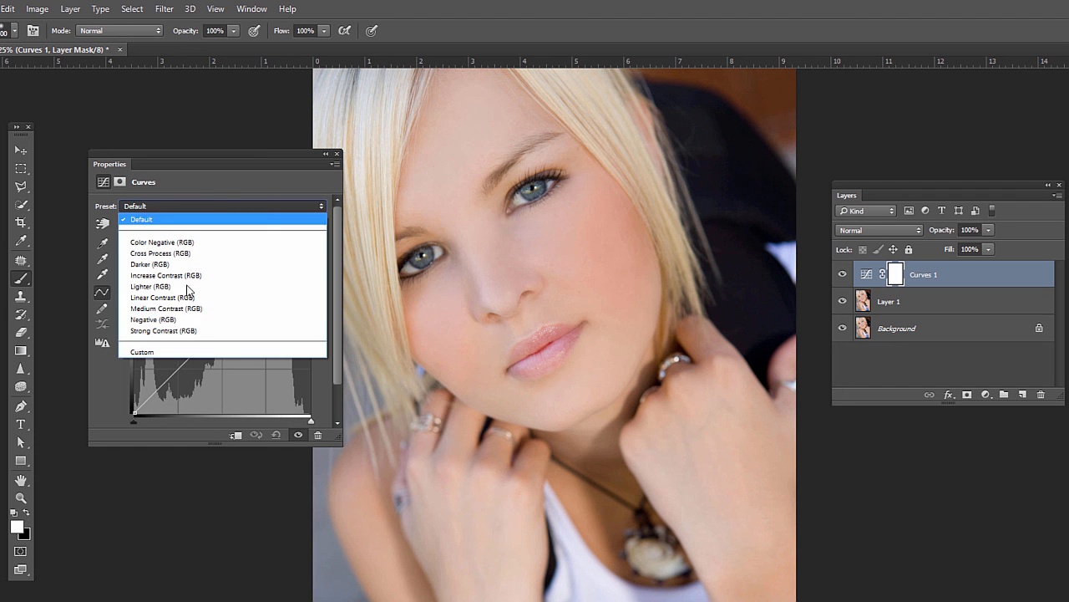
left_click(194, 331)
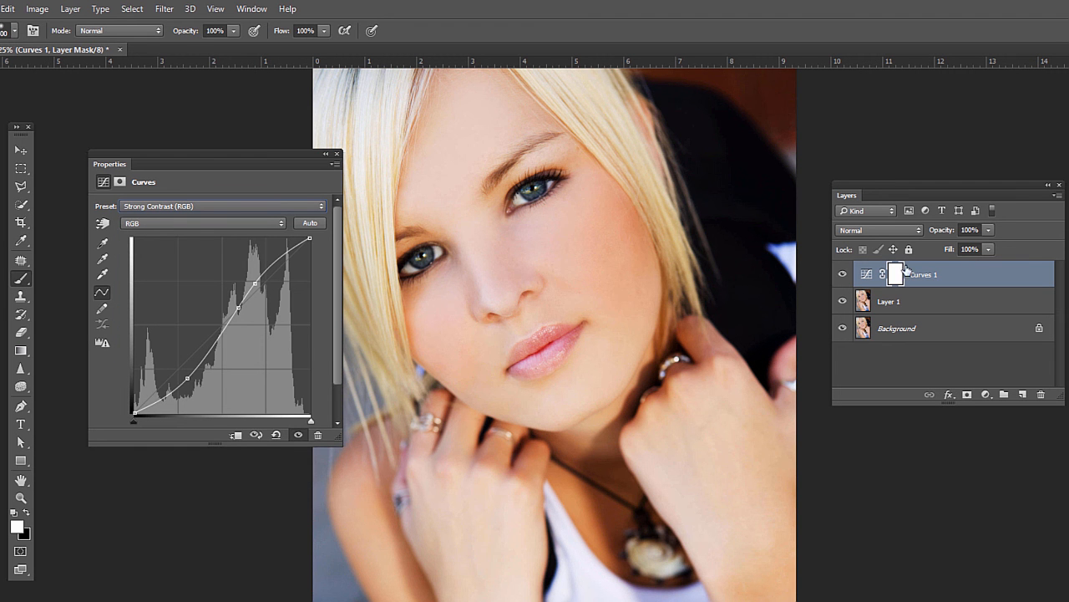
Try lowering the Curves layer's opacity to about 45%, then restore it to 100%.
left_click(988, 230)
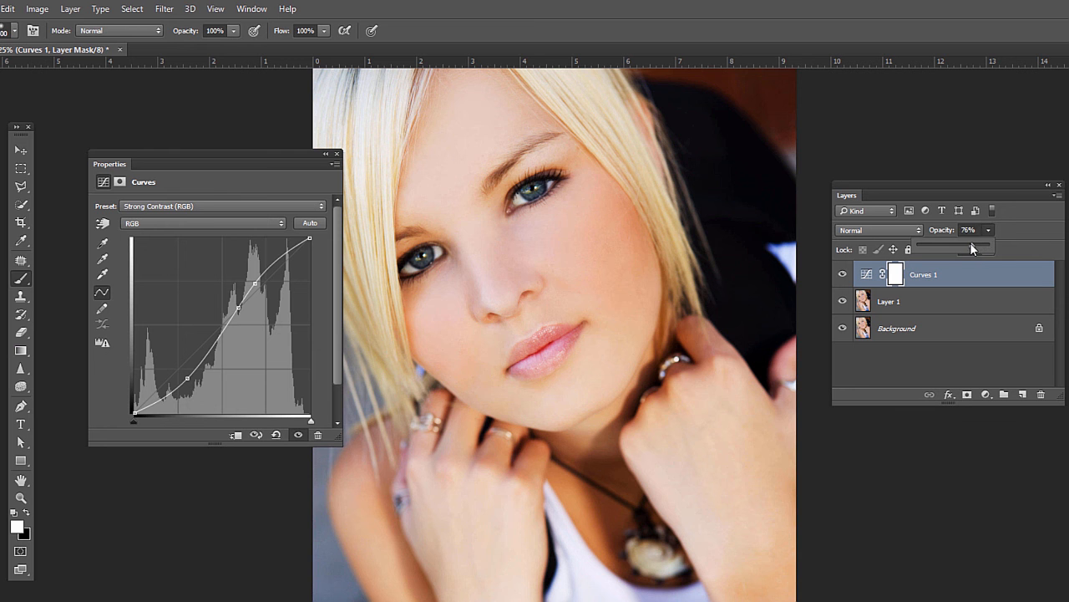
left_click_drag(951, 244, 949, 243)
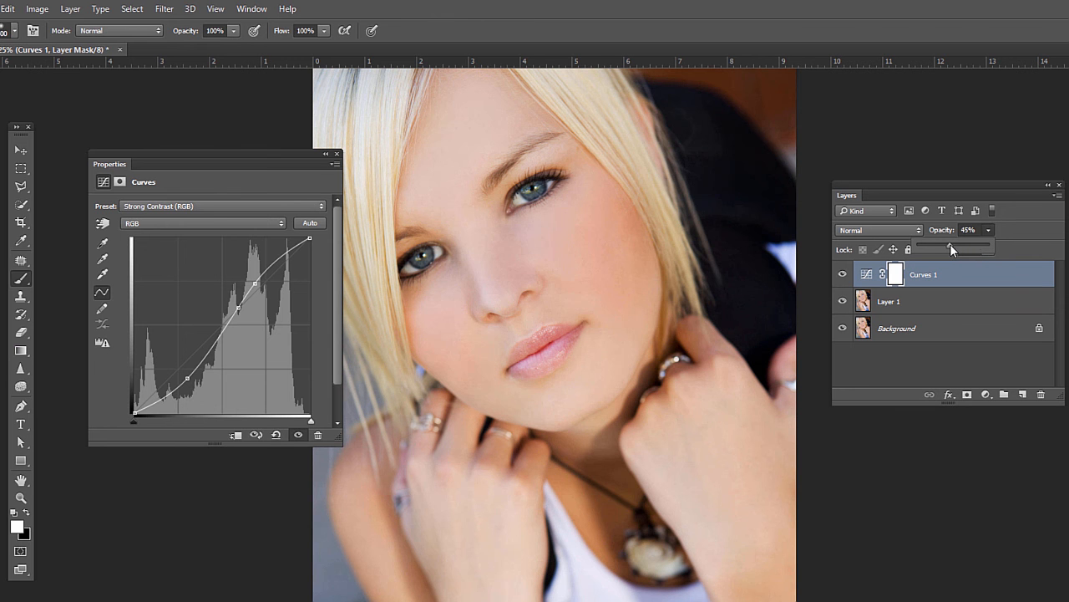
left_click_drag(967, 244, 1030, 235)
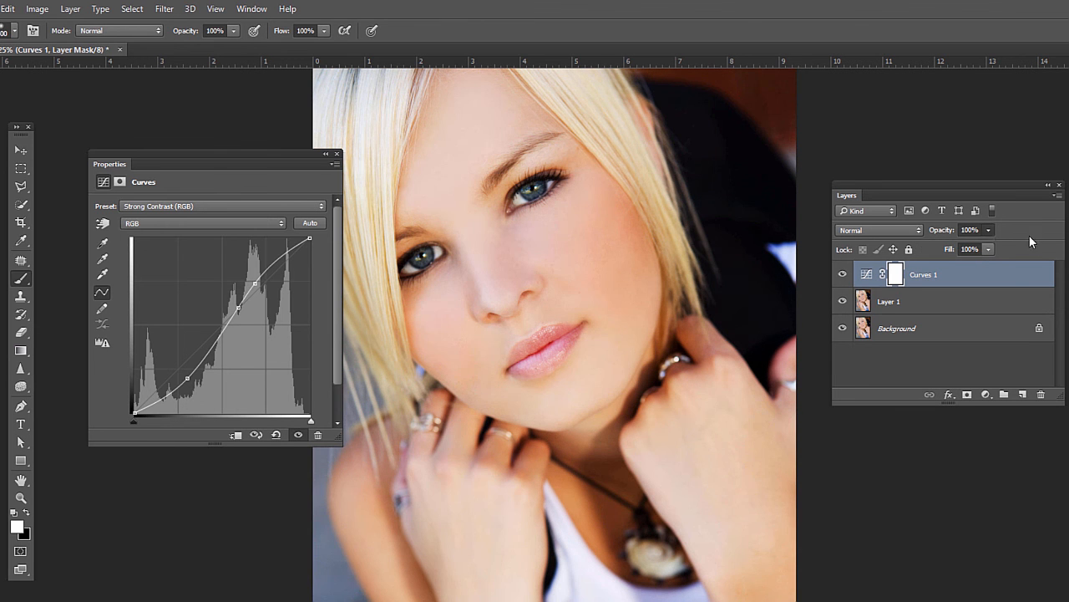
Soften the curve by nudging its upper point and raising its lower point slightly.
left_click(255, 284)
left_click_drag(256, 284, 257, 281)
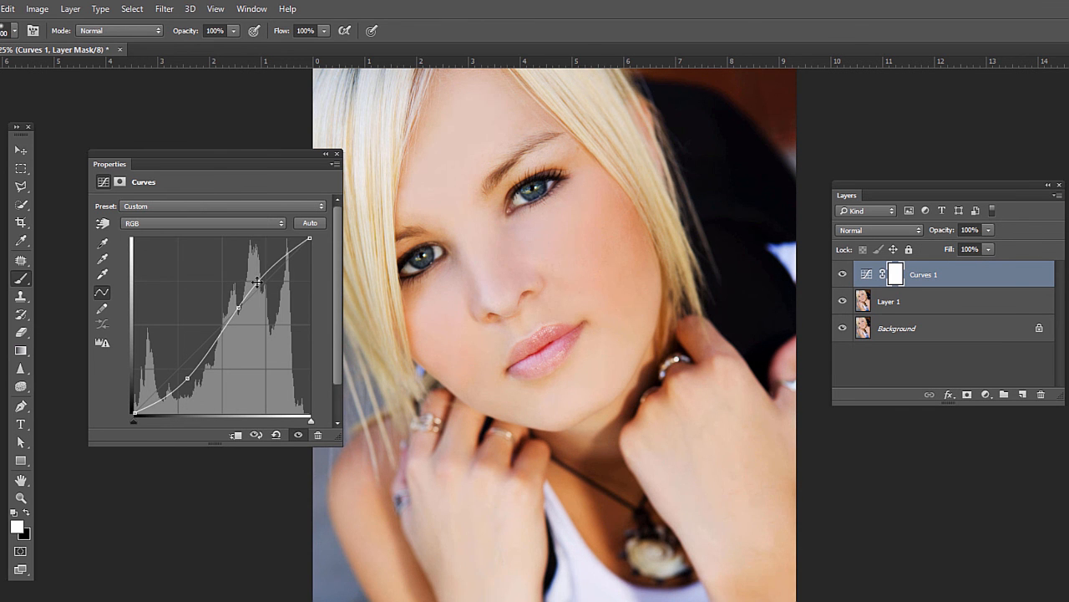
left_click_drag(188, 377, 189, 366)
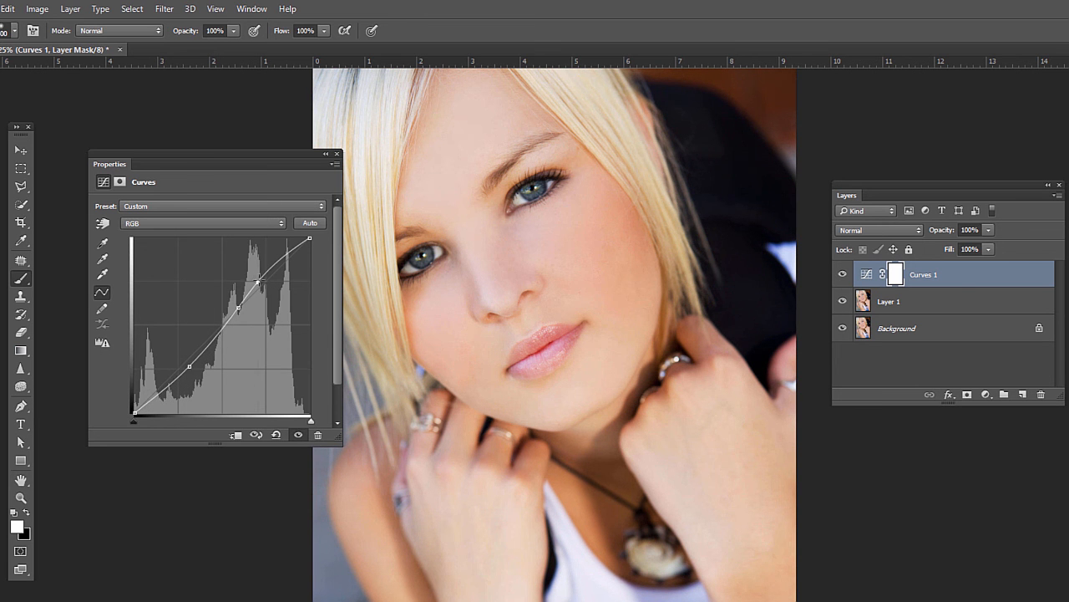
left_click_drag(258, 282, 263, 279)
Toggle the Curves layer's visibility to compare before and after, and inspect its mask and curve properties.
left_click(842, 275)
left_click(842, 276)
left_click(895, 275)
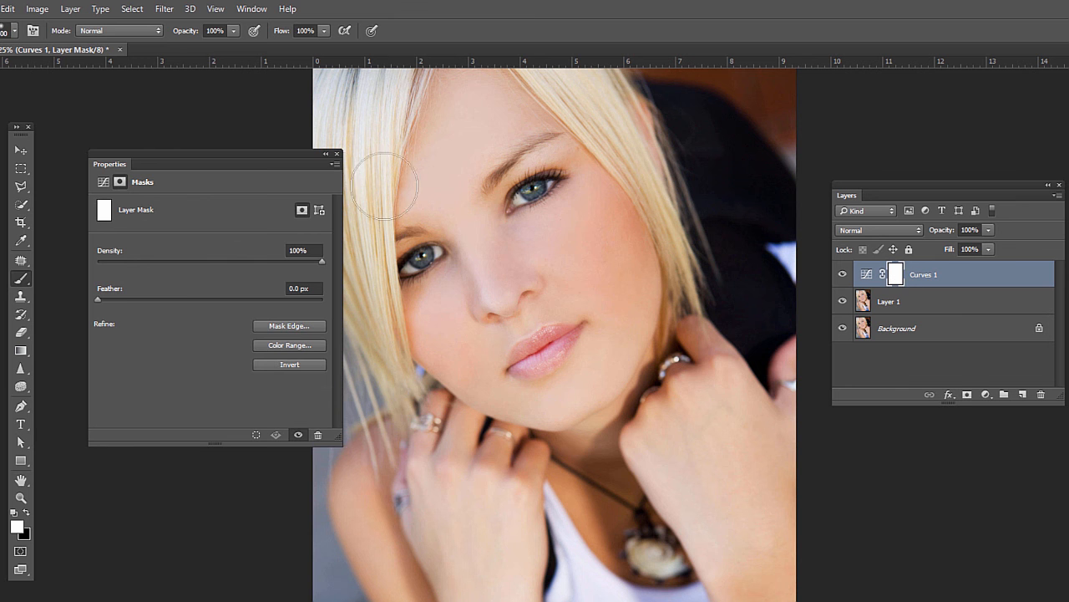
left_click(337, 154)
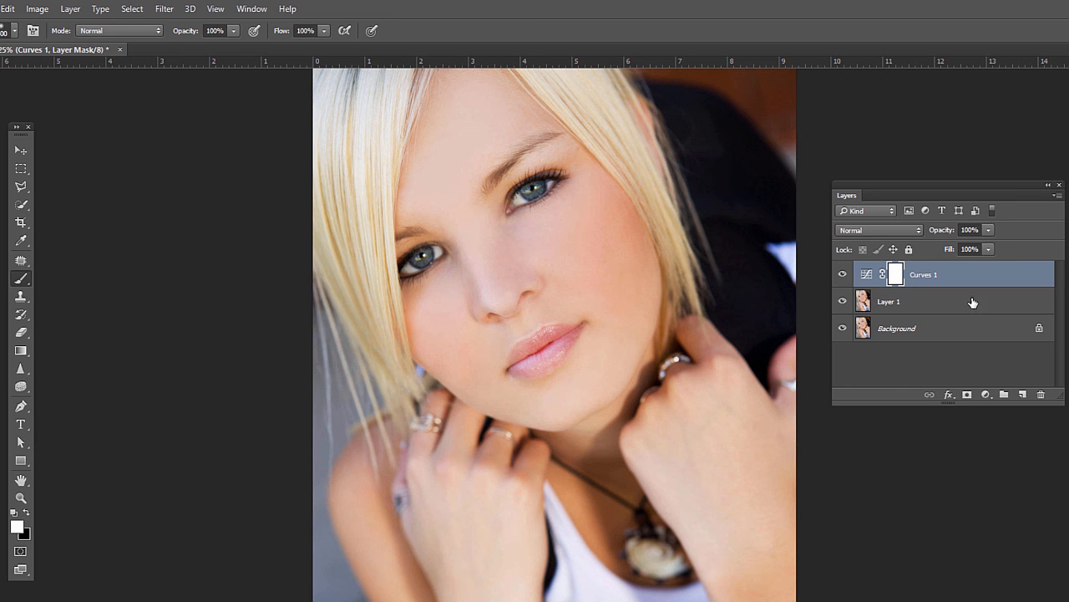
left_click(864, 277)
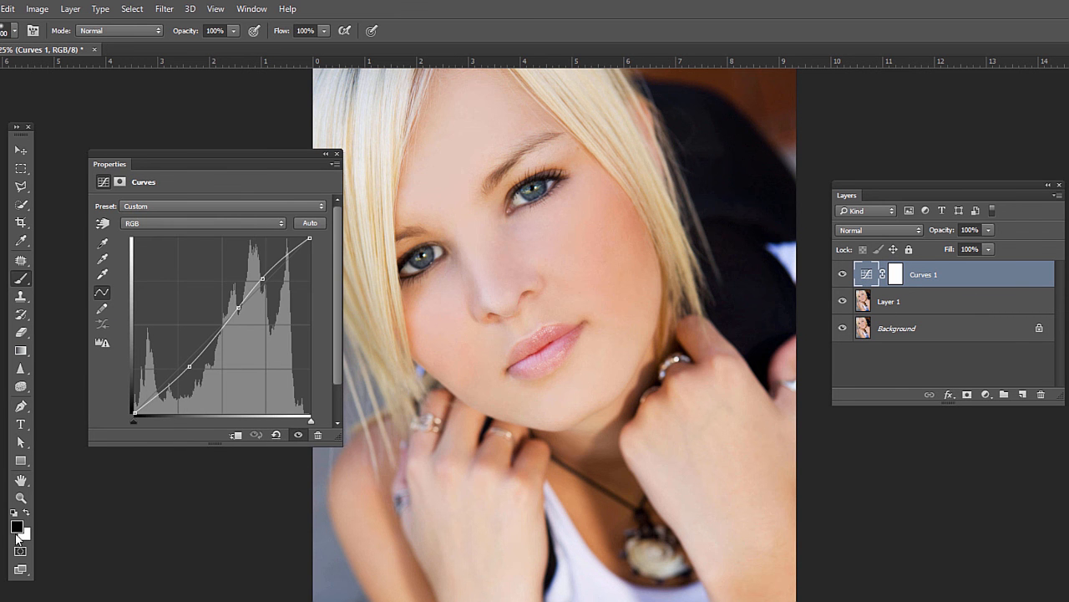
Invert the Curves layer's mask to black so the contrast adjustment is hidden, with the Brush tool ready.
left_click(15, 533)
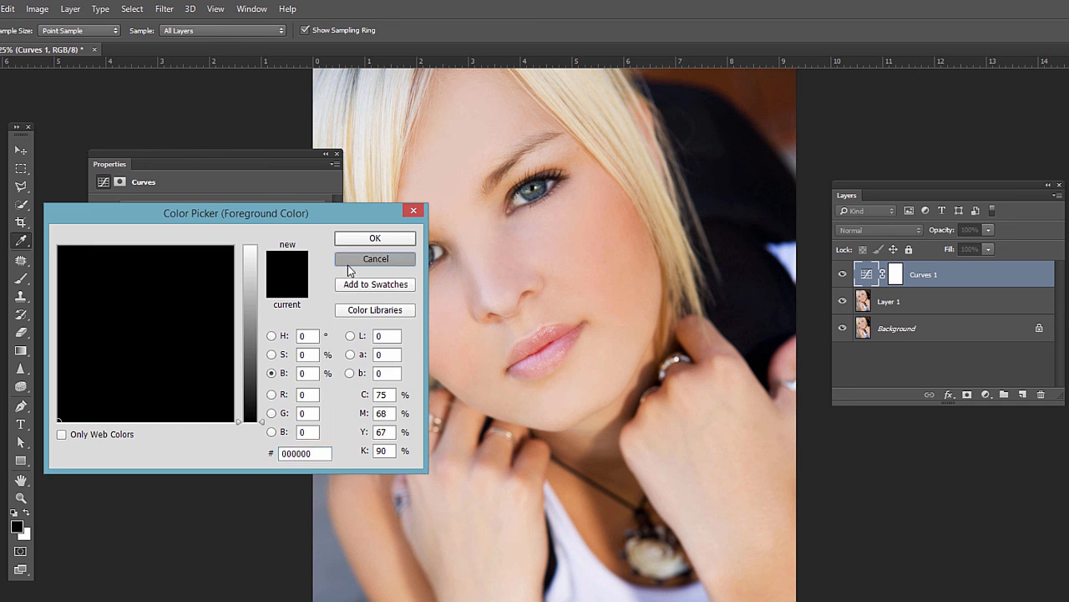
left_click(349, 261)
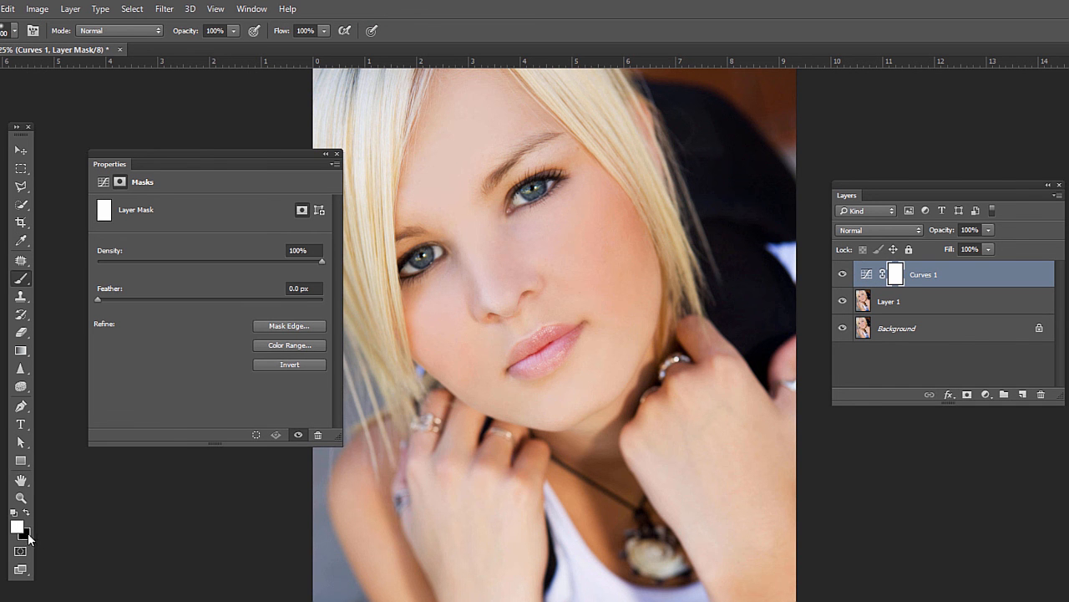
key("x")
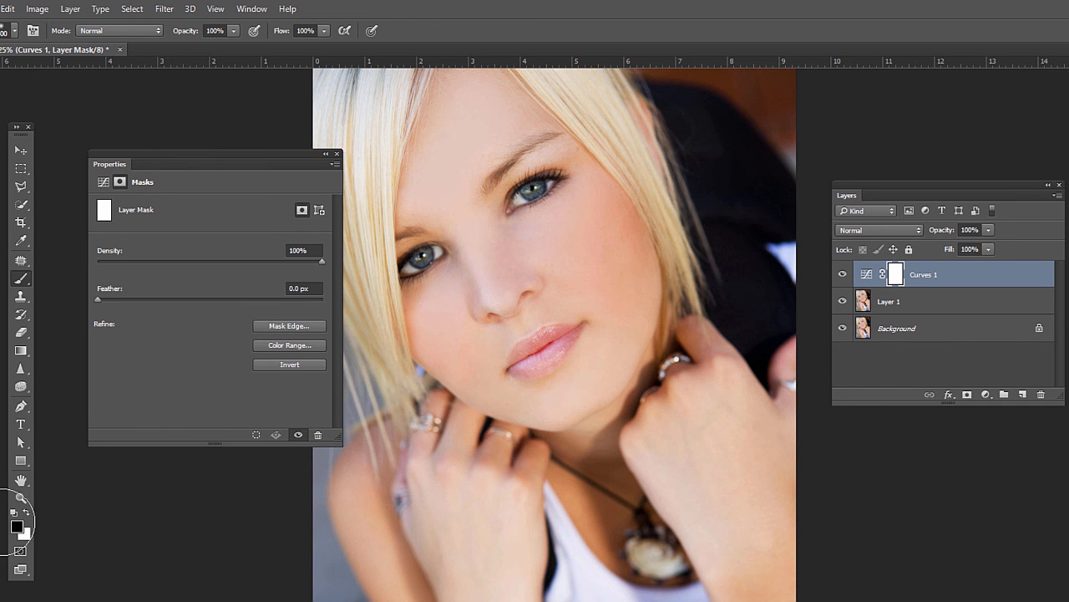
left_click(17, 526)
left_click_drag(110, 317, 76, 202)
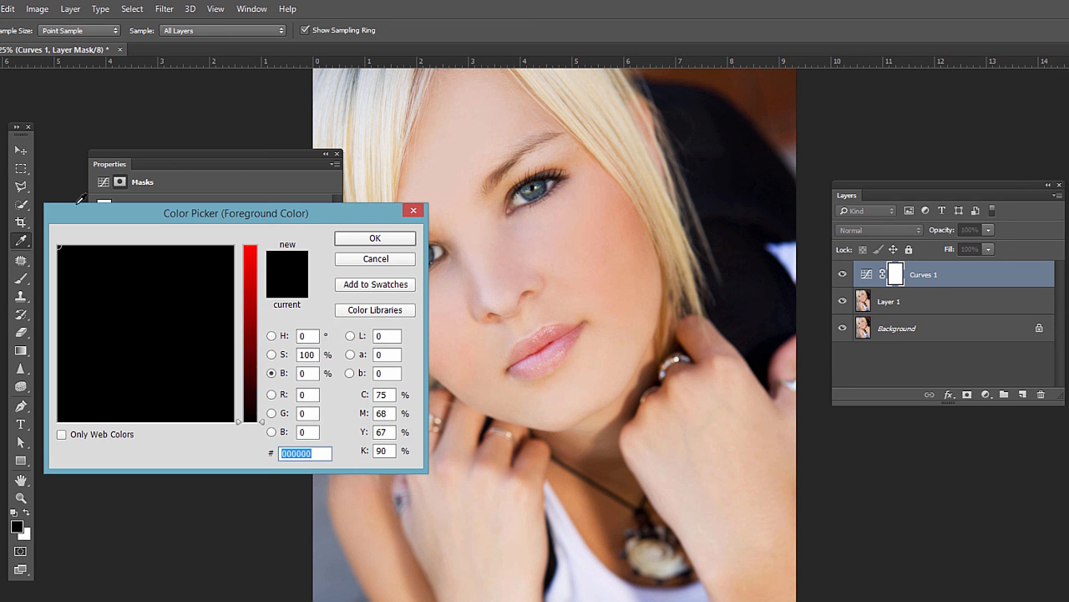
left_click(374, 239)
key("b")
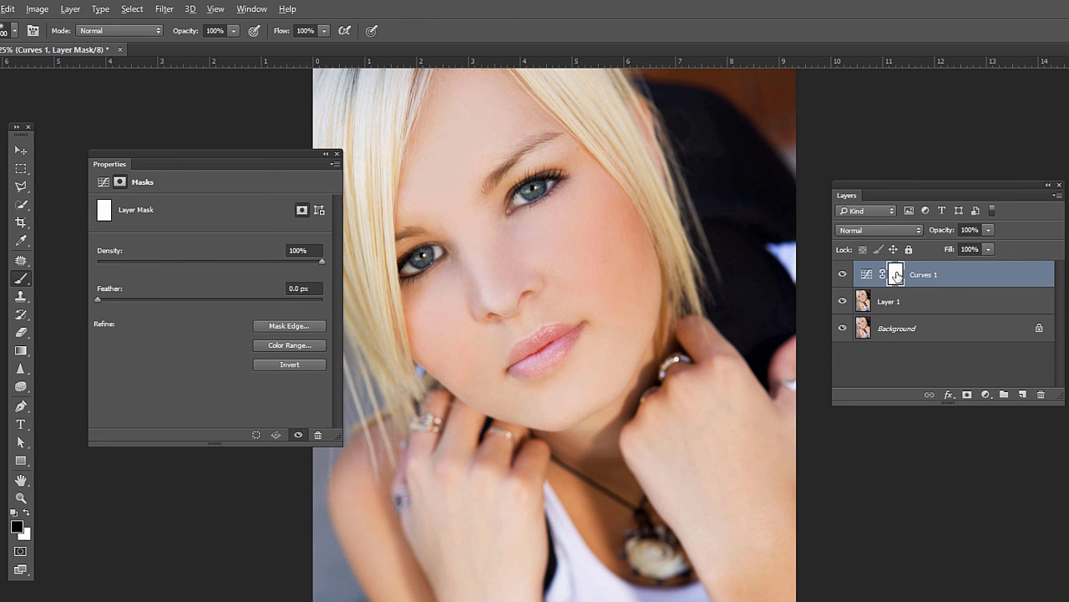
key("ctrl+i")
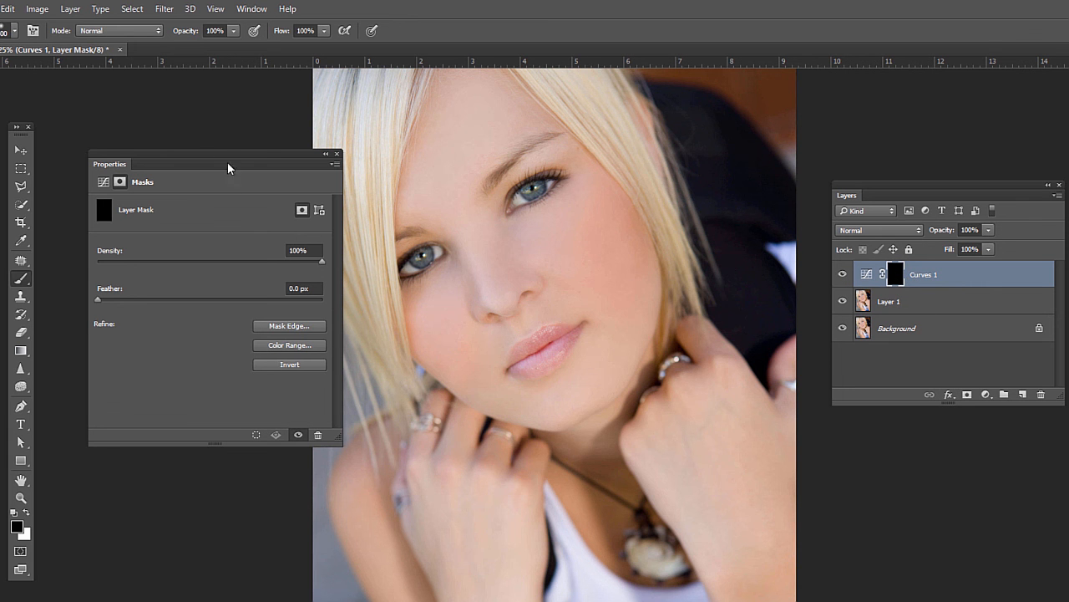
Paint white on the Curves mask over both eyes with a smaller brush to reveal the contrast there.
left_click(26, 514)
key("bracketleft")
key("bracketleft")
key("bracketleft")
key("bracketleft")
key("bracketleft")
left_click_drag(532, 191, 528, 190)
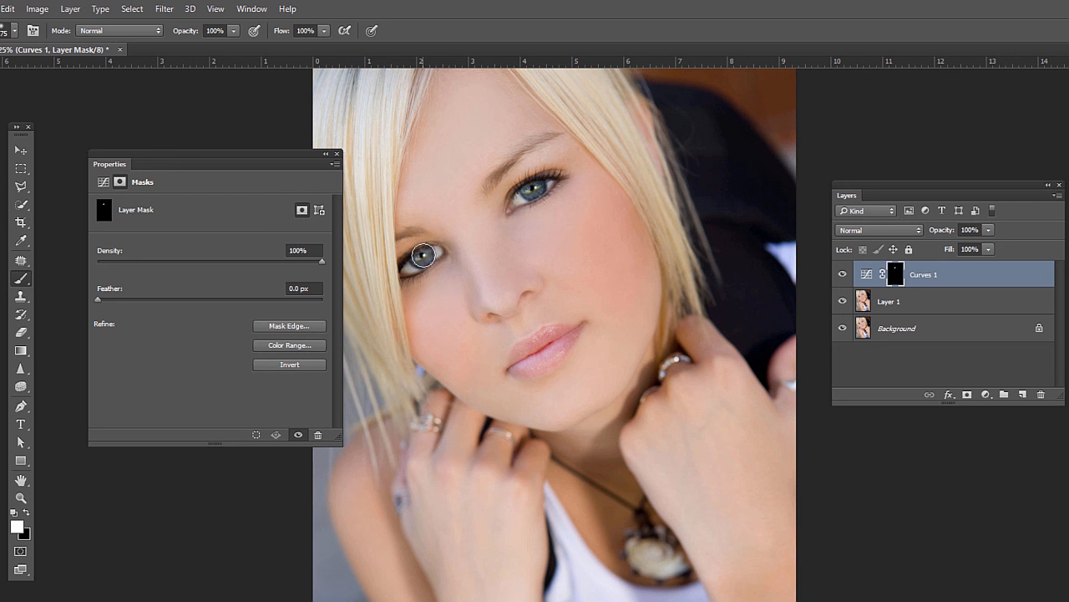
left_click_drag(423, 255, 426, 255)
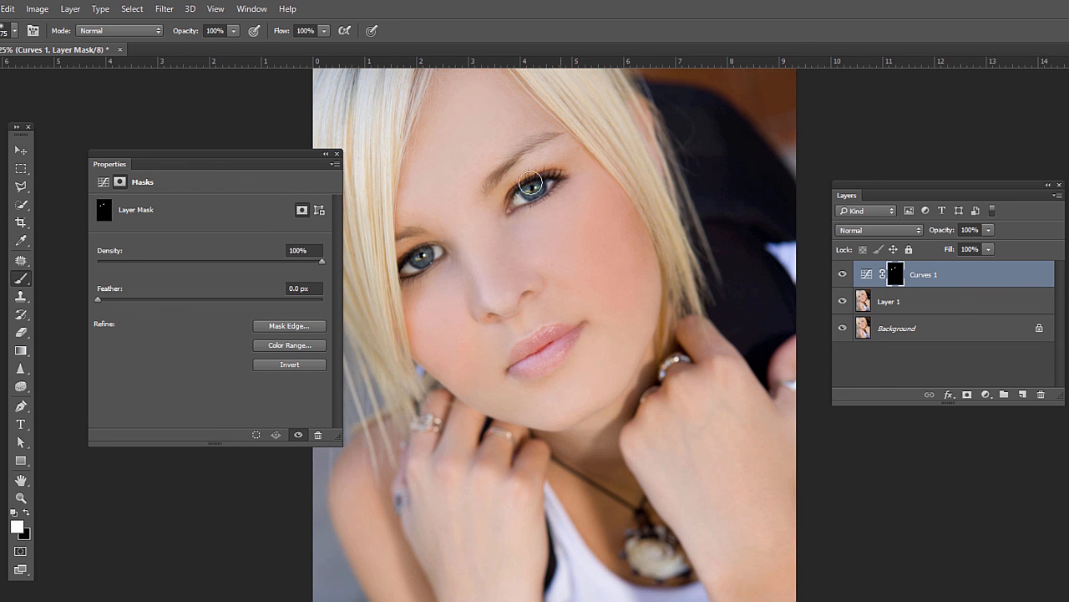
left_click_drag(530, 183, 512, 192)
mouse_move(436, 254)
left_mouse_down()
mouse_move(416, 245)
mouse_move(404, 267)
mouse_move(426, 265)
mouse_move(402, 282)
mouse_move(418, 272)
left_mouse_up()
Adjust the brush size and paint white on the mask over the lips.
key("bracketright")
key("bracketright")
key("bracketright")
key("bracketright")
key("bracketright")
key("bracketright")
key("bracketleft")
key("bracketleft")
key("bracketleft")
key("bracketleft")
key("bracketleft")
key("bracketleft")
mouse_move(565, 335)
left_mouse_down()
mouse_move(520, 359)
mouse_move(540, 361)
mouse_move(562, 341)
left_mouse_up()
Toggle the Curves layer's visibility to compare the masked effect before and after.
left_click(841, 275)
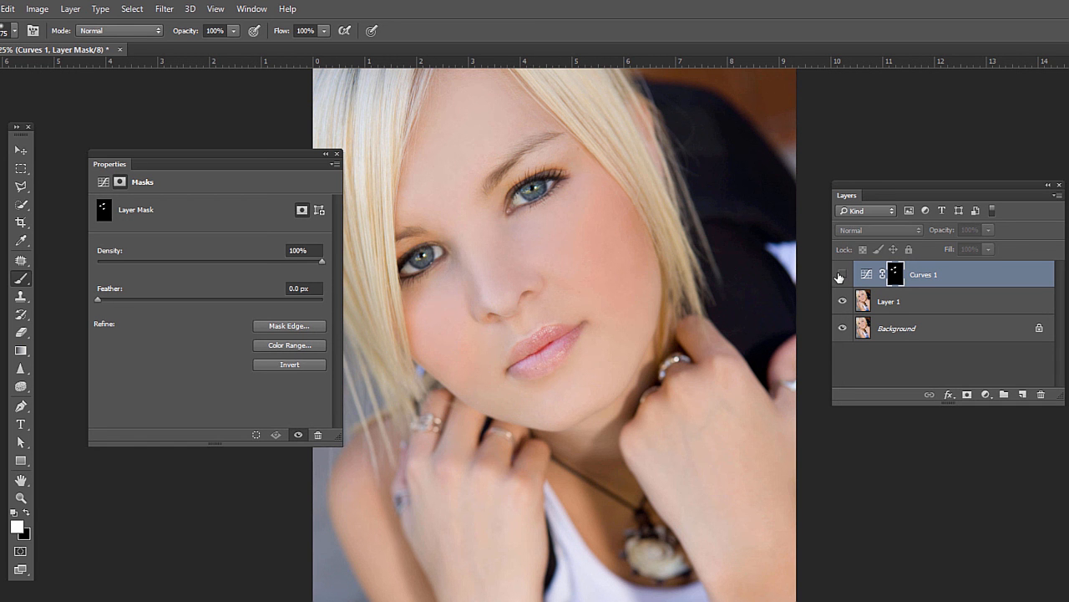
left_click(840, 275)
left_click(840, 276)
left_click(840, 276)
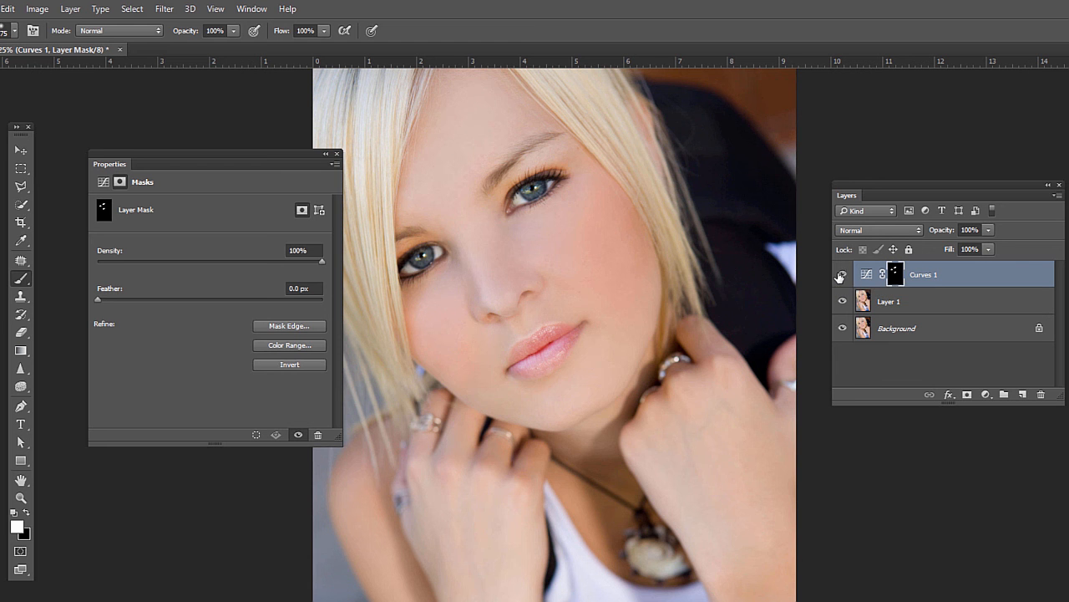